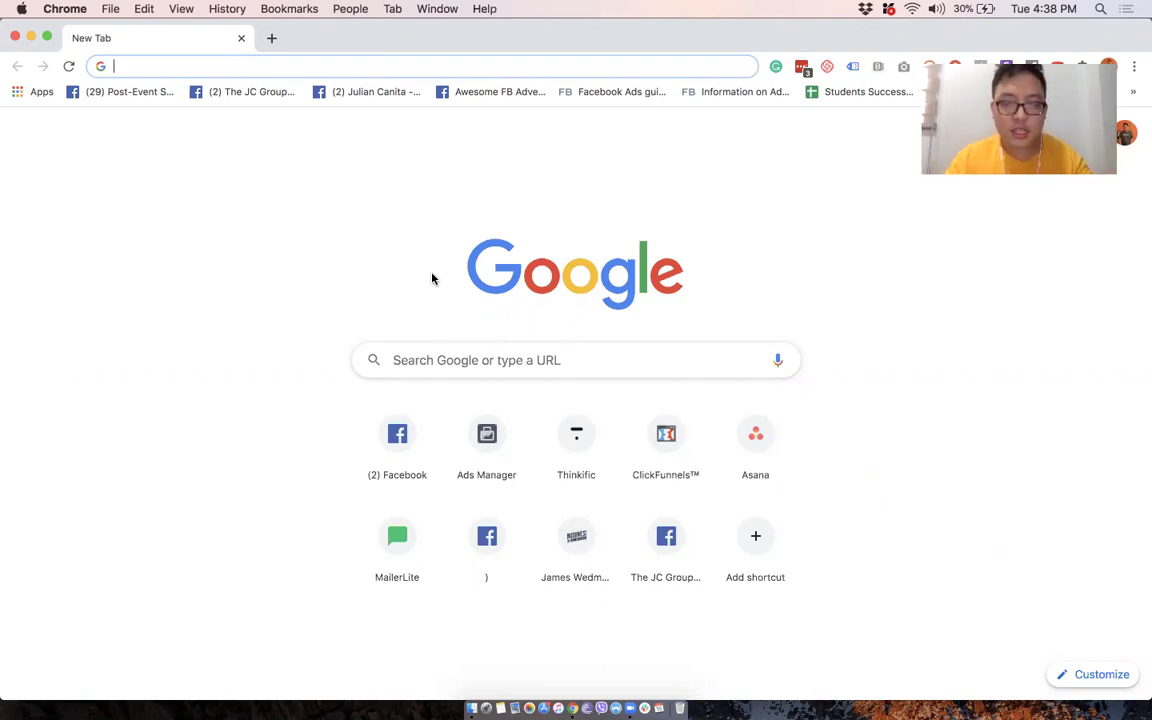
text(www.facebook.com)
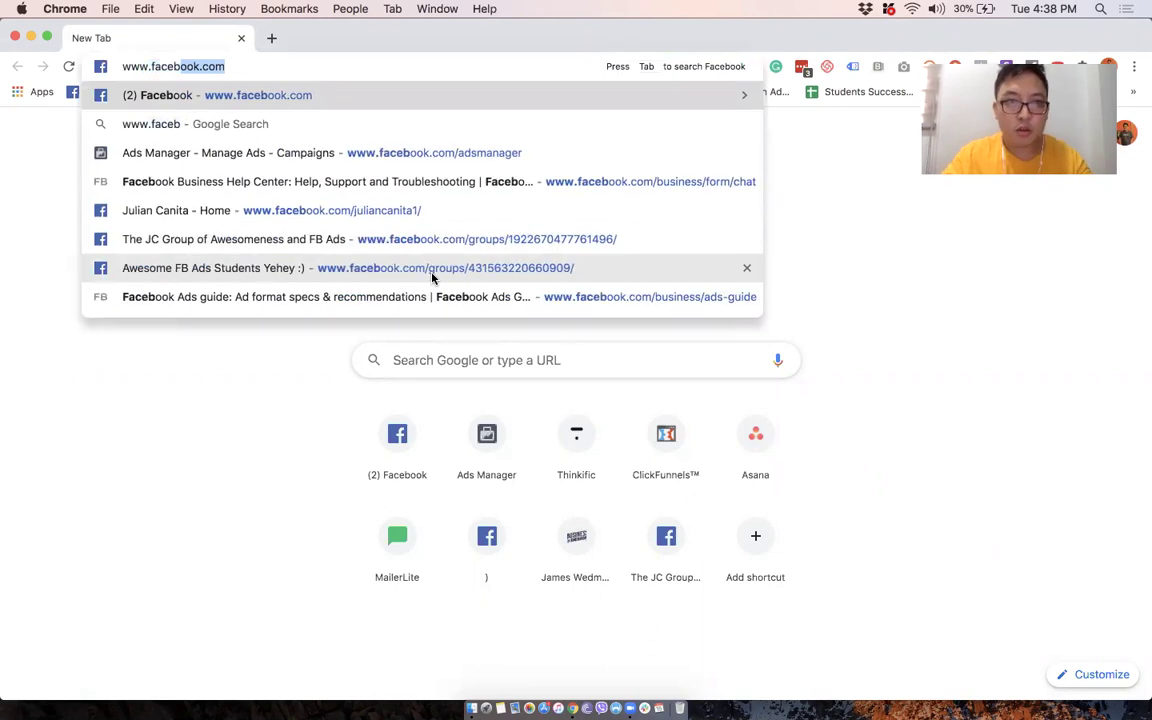
text(/adsma)
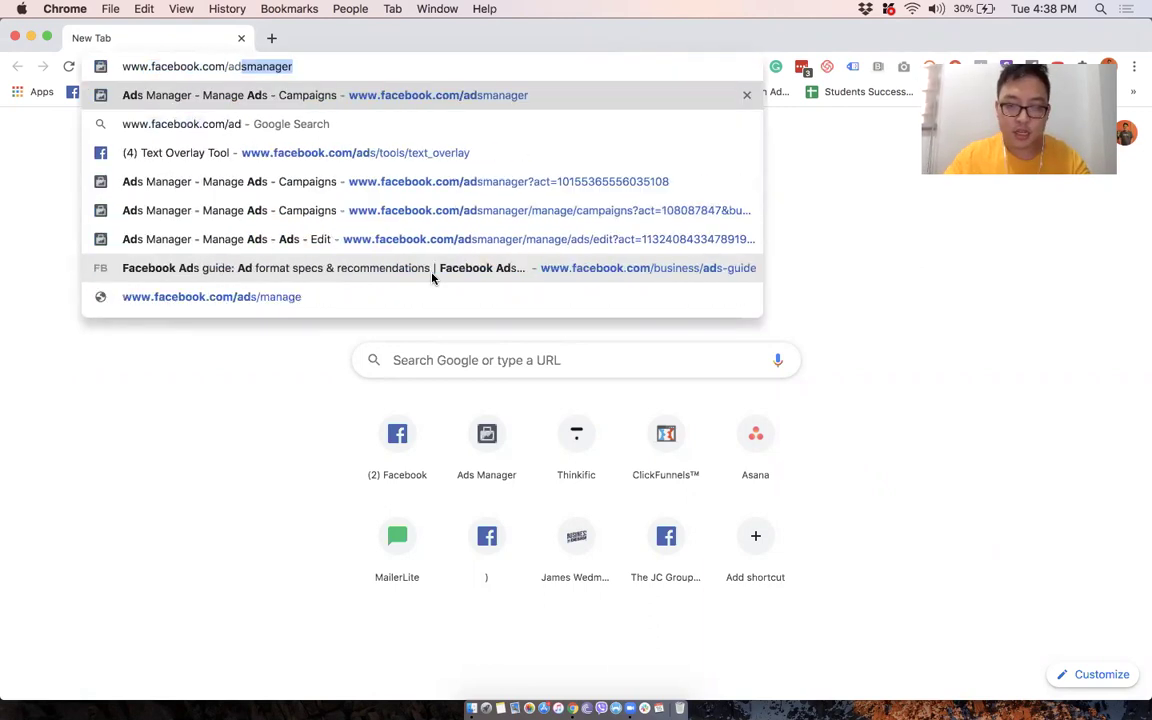
key(Return)
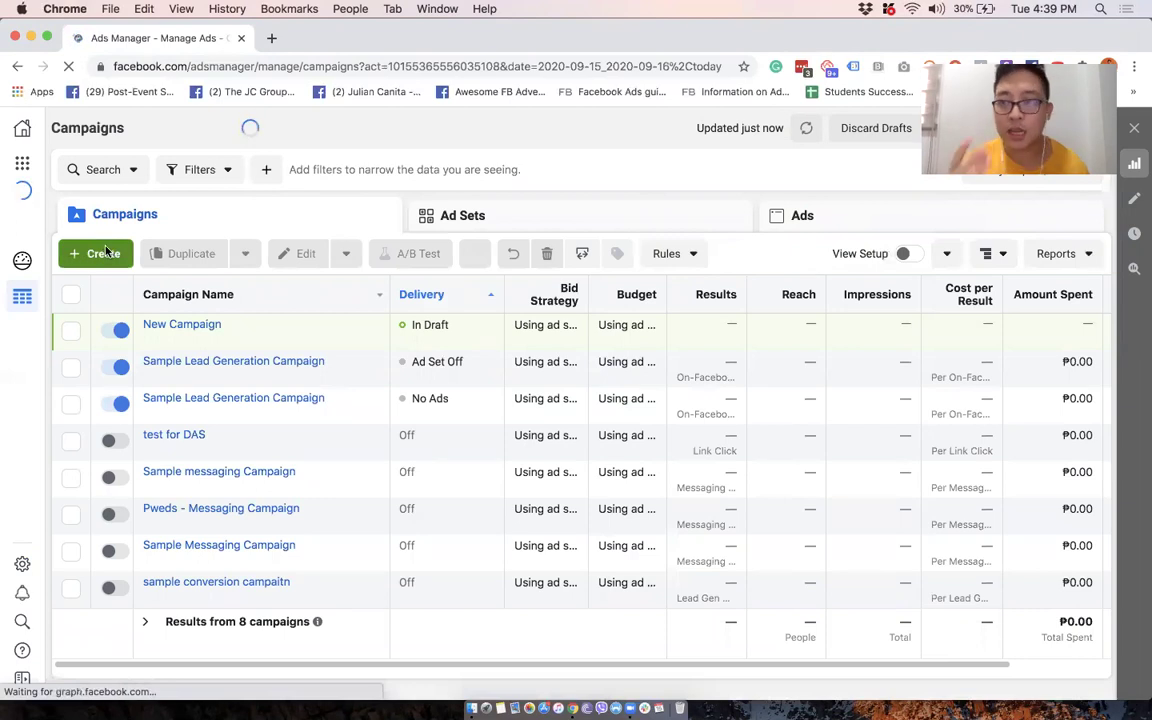
Create a new campaign with the Engagement objective and the Post engagement type.
click(106, 253)
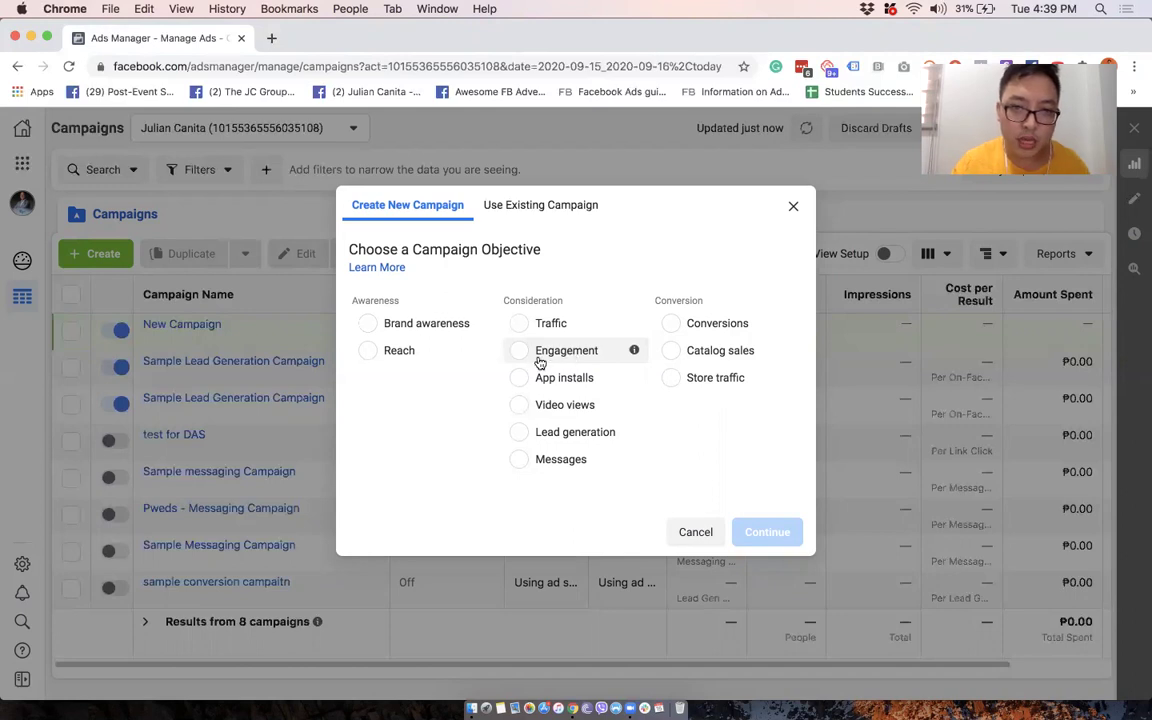
click(520, 355)
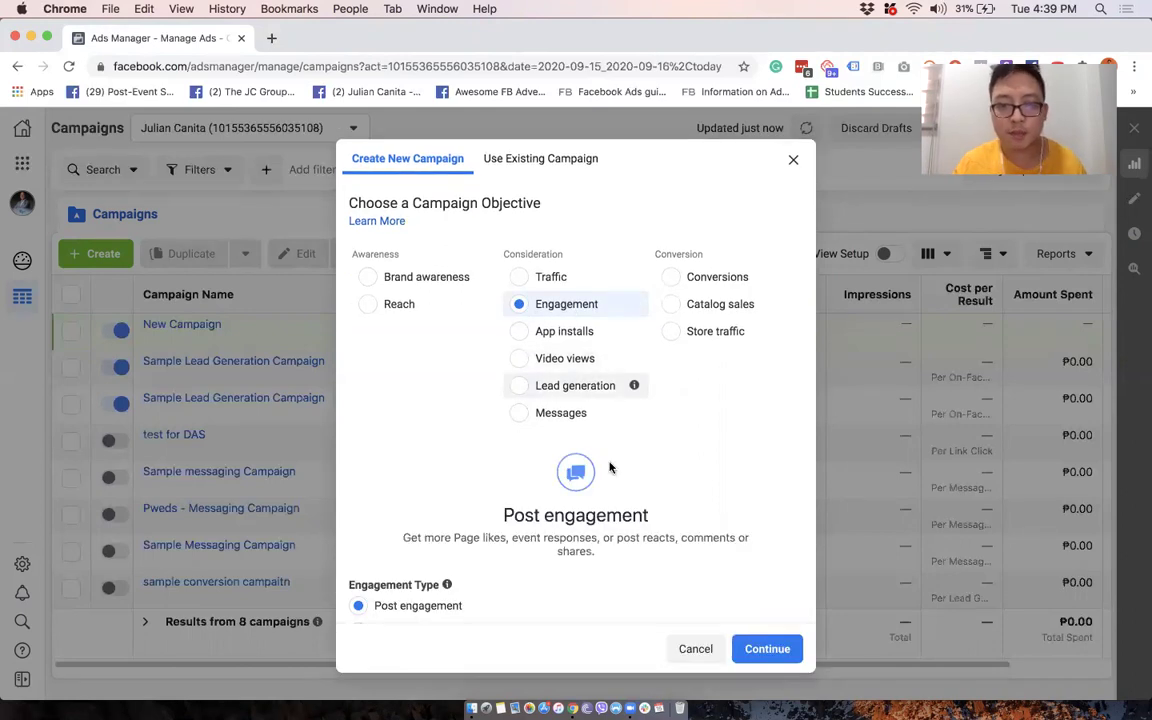
scroll(543, 509, down, 3)
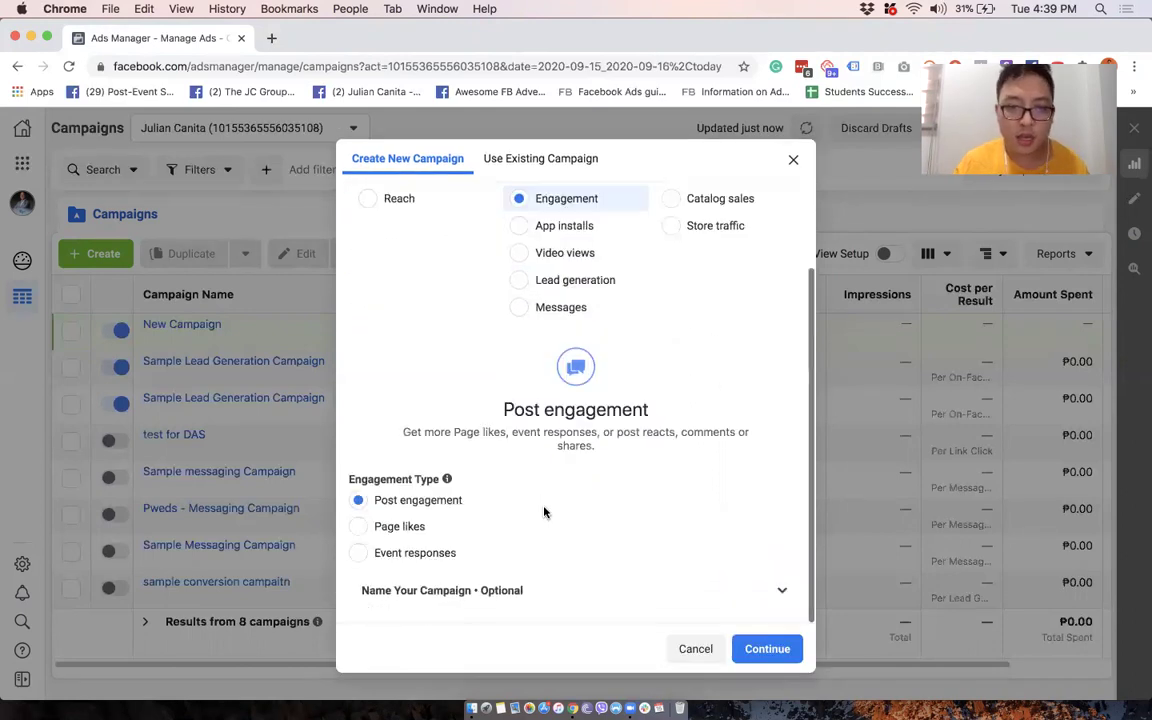
click(789, 649)
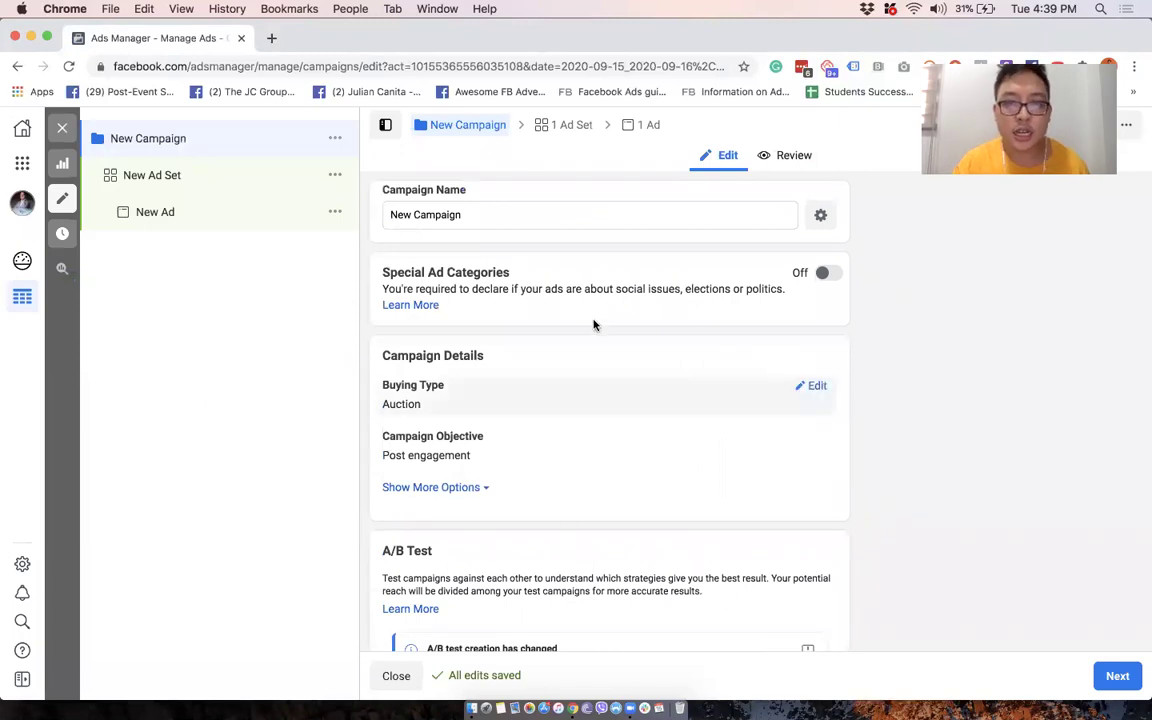
Keep the campaign-level settings, go on to the ad set, and set its daily budget to 100 PHP.
scroll(638, 494, down, 3)
scroll(638, 494, up, 3)
scroll(638, 494, down, 6)
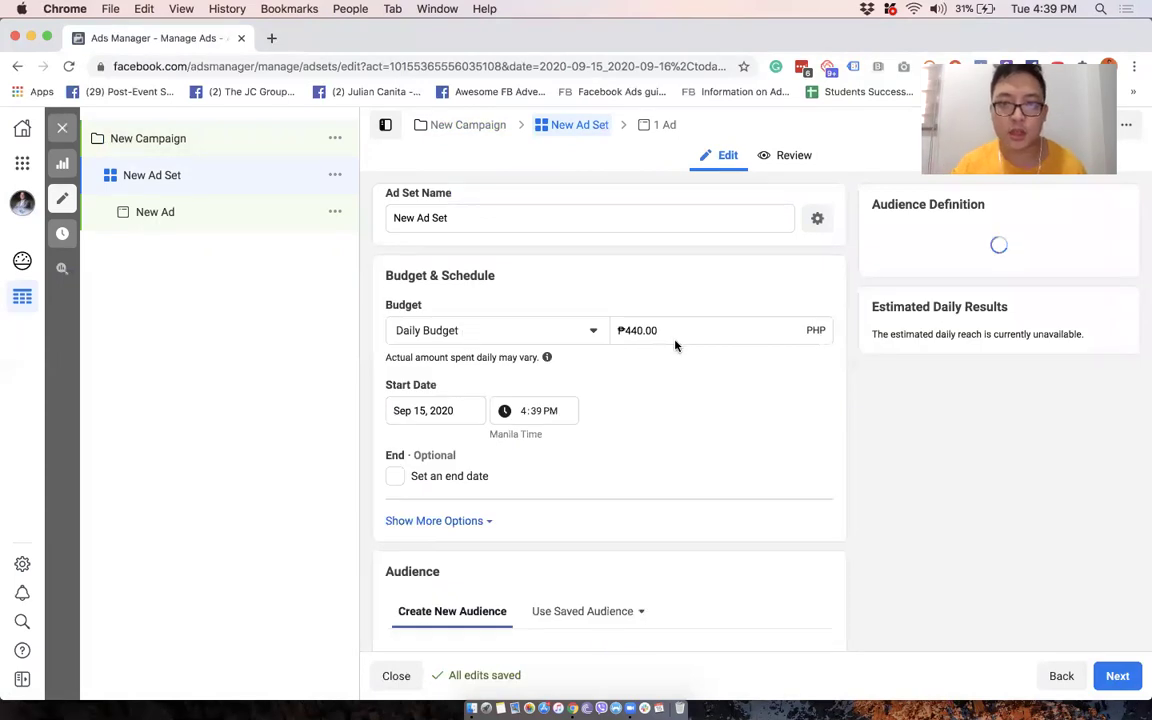
click(675, 330)
text(100)
click(482, 506)
Add the Parents (All) demographic to the ad set's detailed targeting.
scroll(478, 506, down, 4)
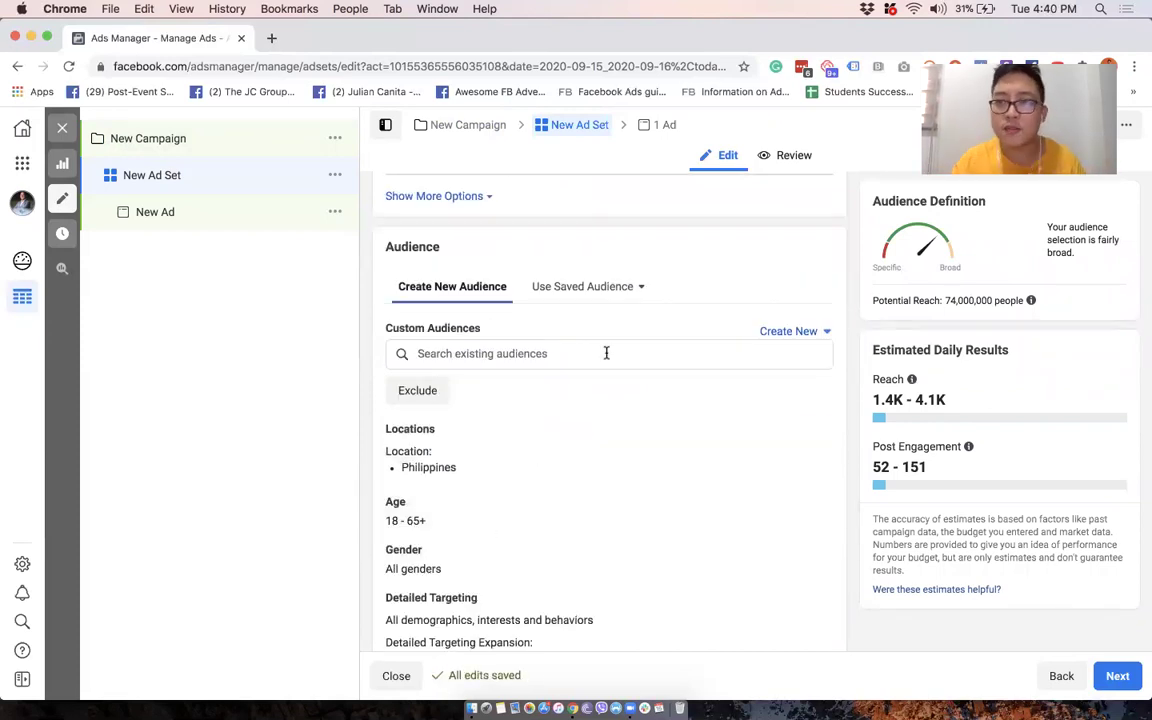
scroll(606, 353, down, 3)
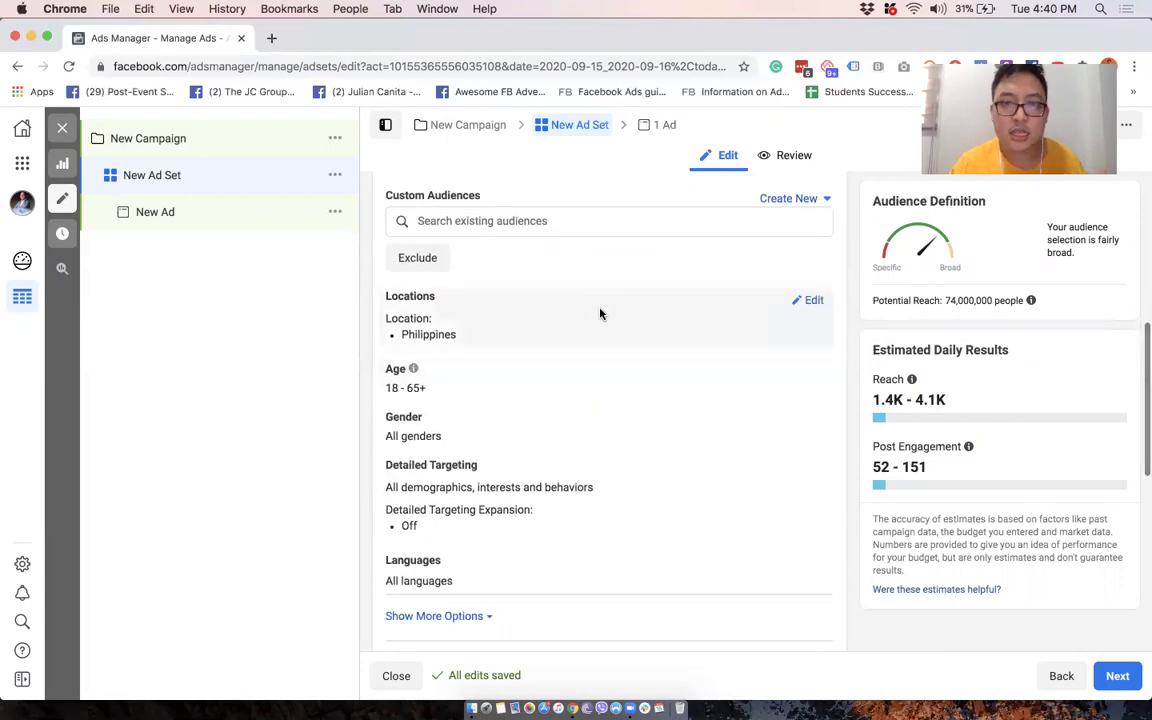
scroll(600, 315, up, 1)
click(812, 497)
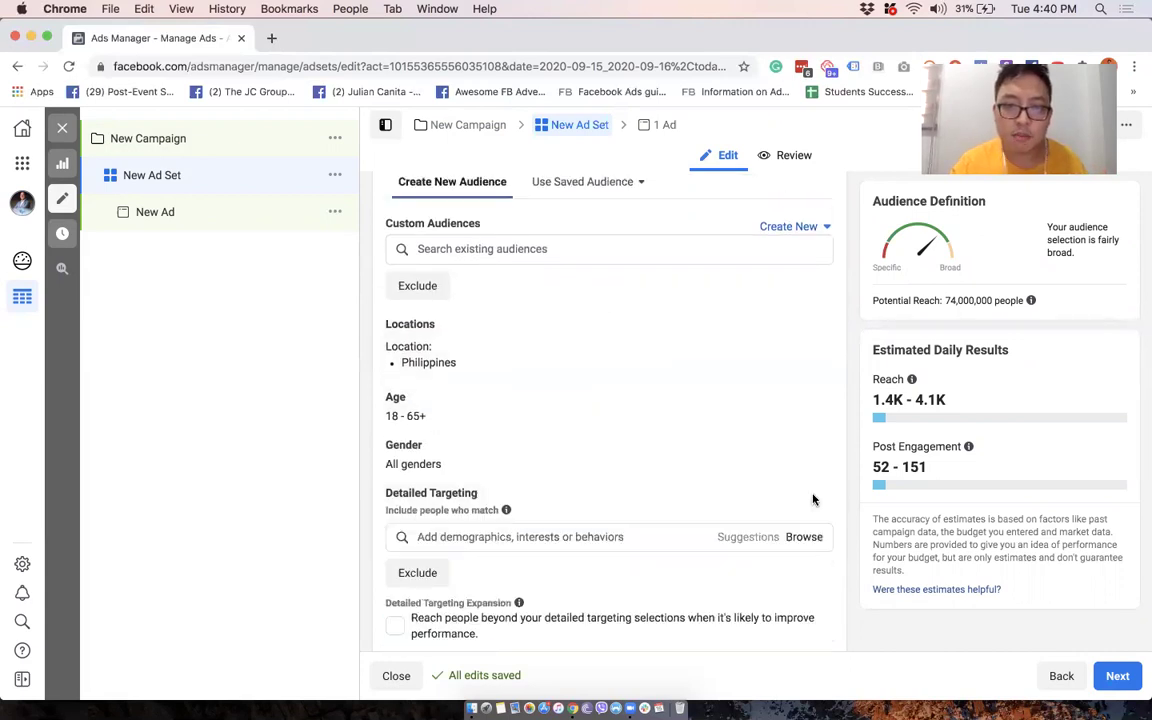
text(parents)
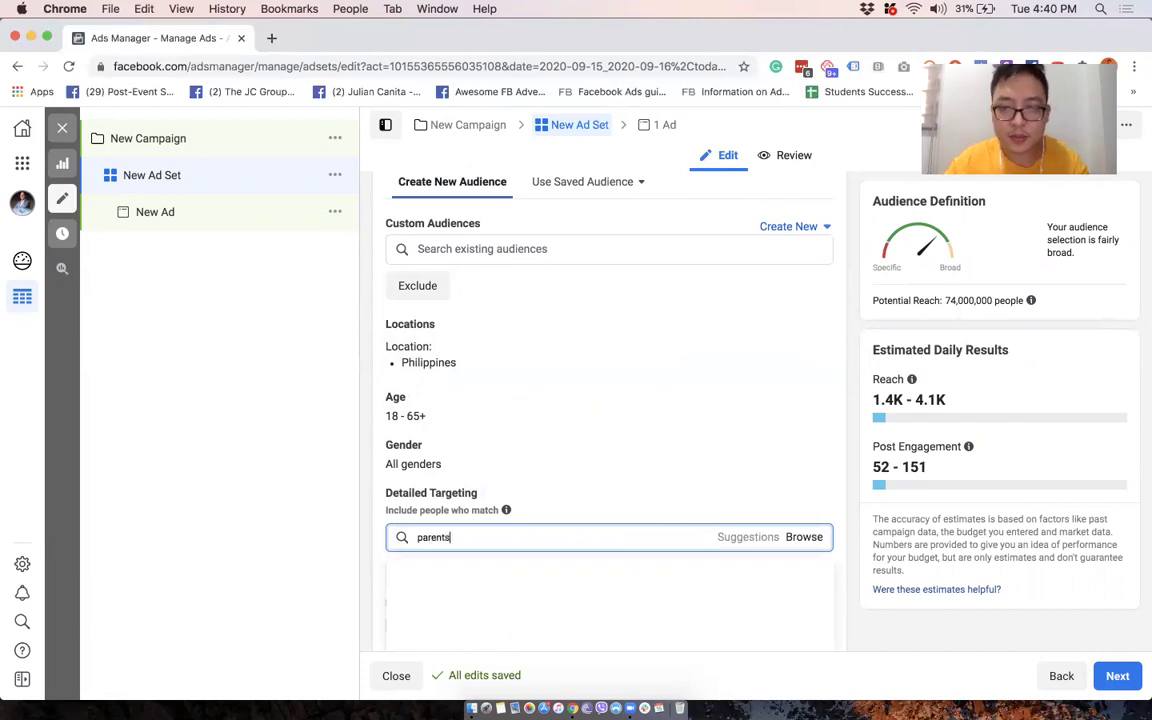
scroll(537, 514, down, 1)
click(498, 514)
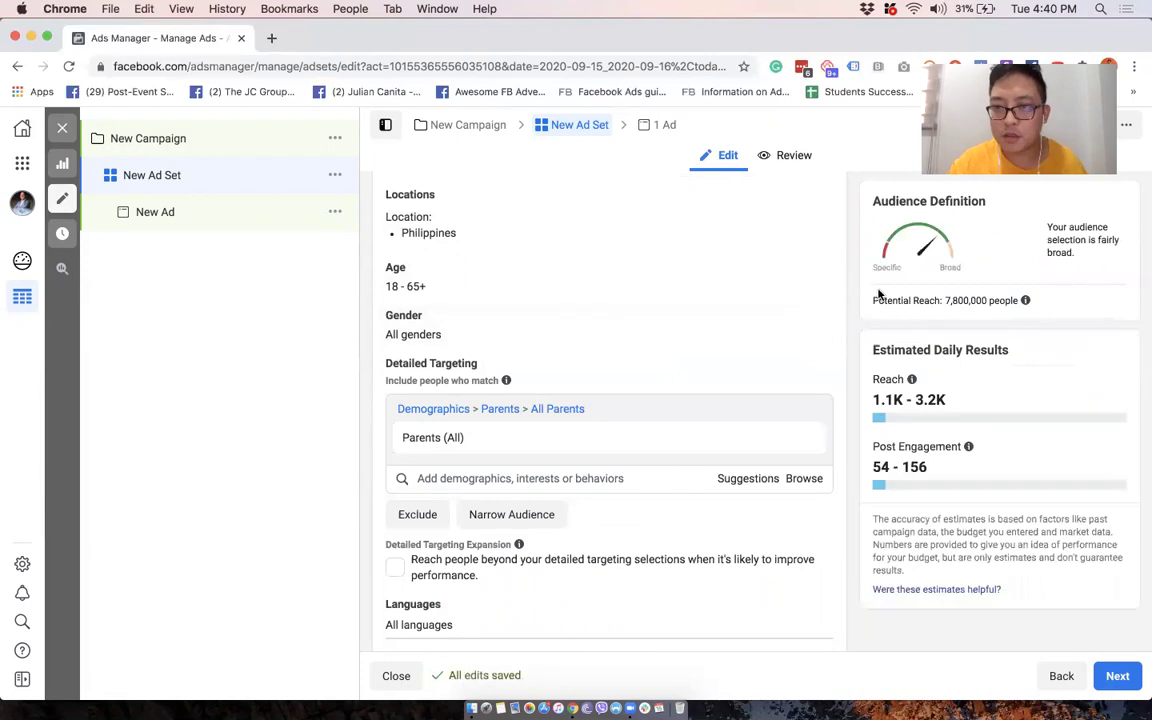
Proceed to the ad level and choose the advertiser's own-name Business Manager page as the ad's Facebook Page.
scroll(722, 500, down, 2)
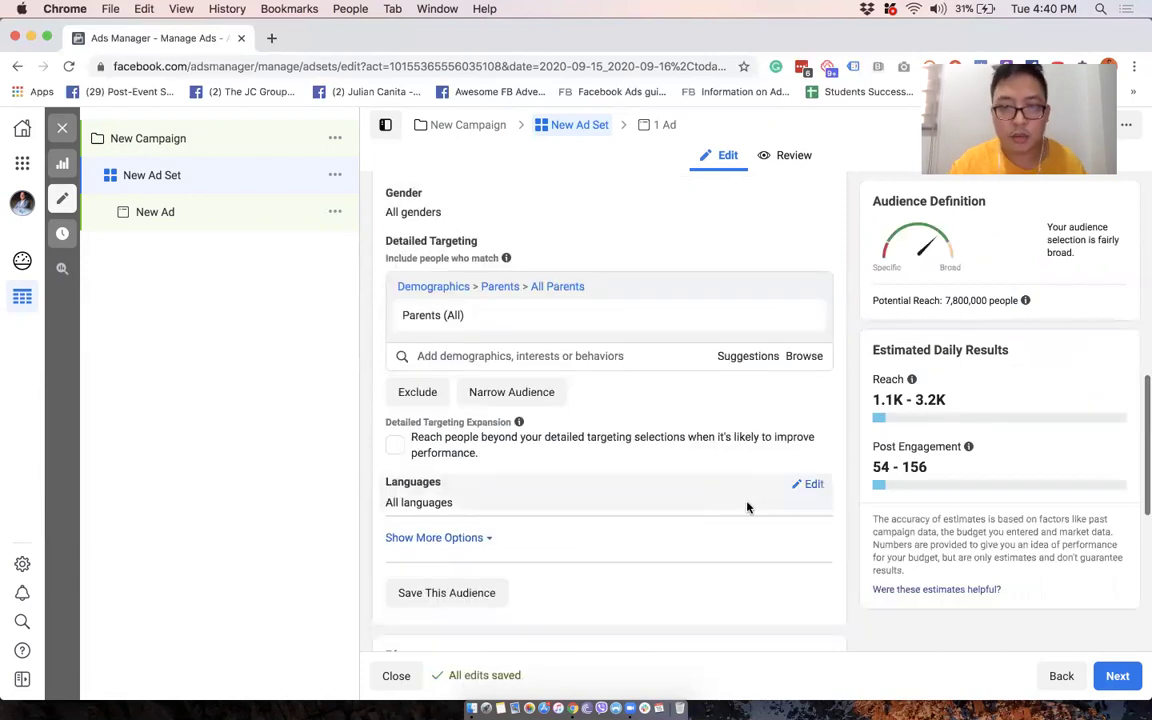
click(1116, 676)
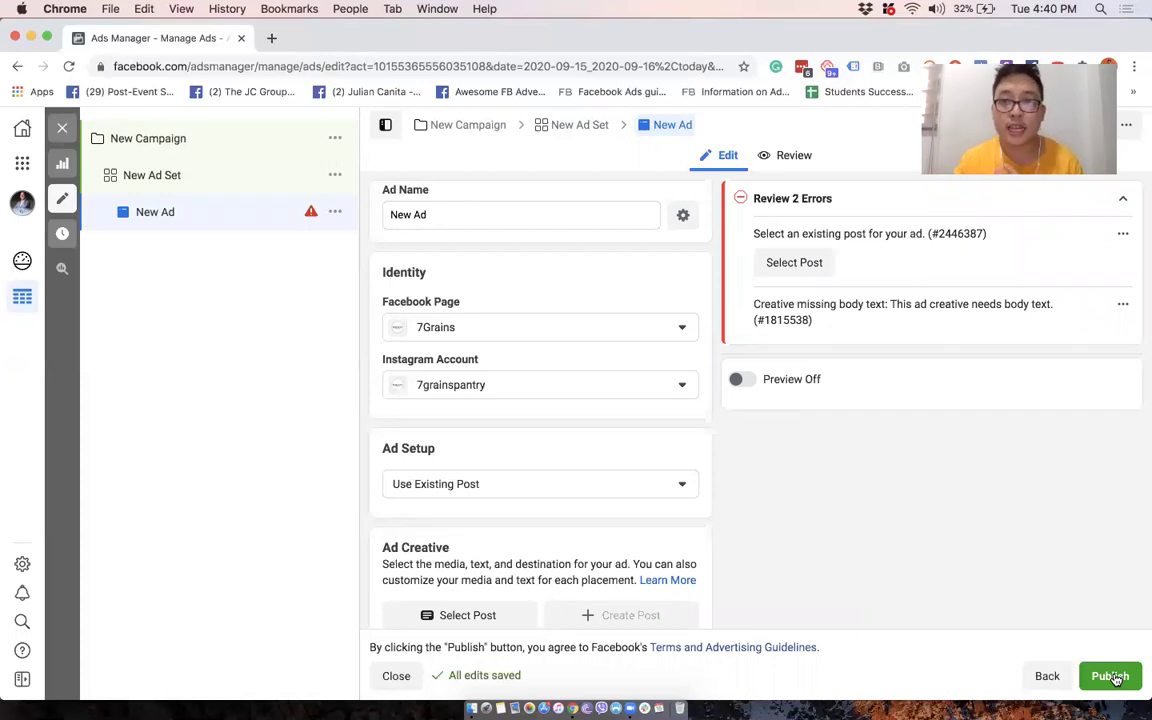
click(643, 332)
text(julian)
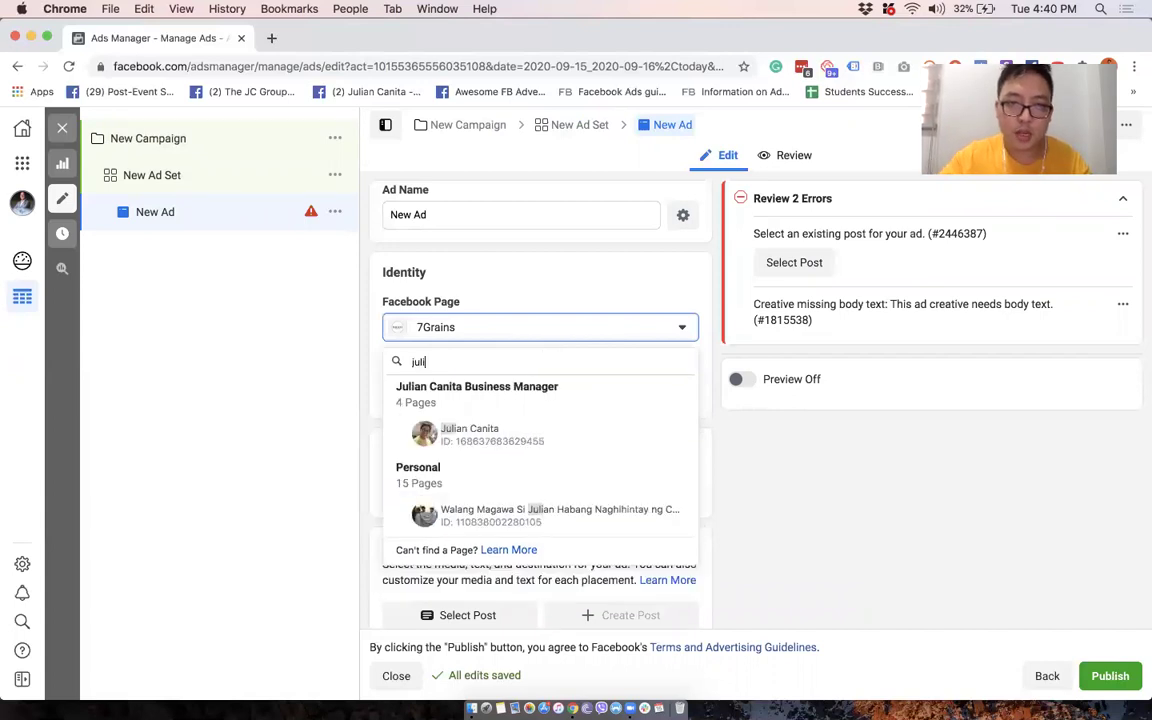
click(486, 452)
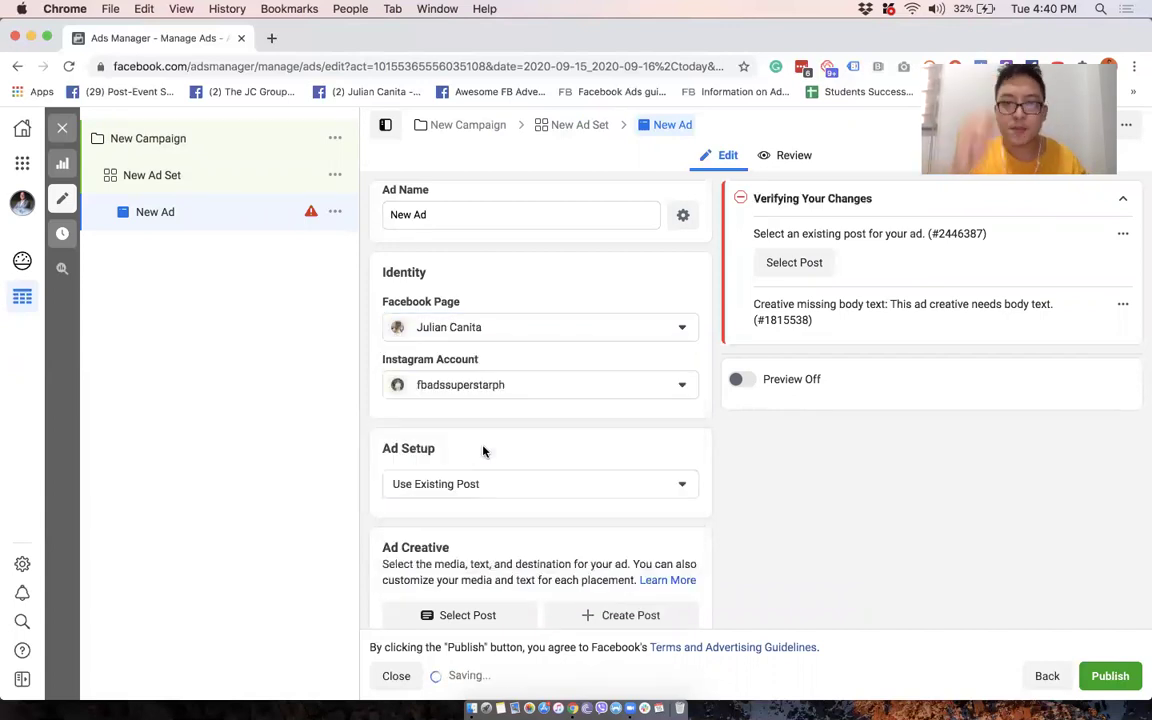
Change the ad setup to Create Ad.
scroll(527, 482, down, 5)
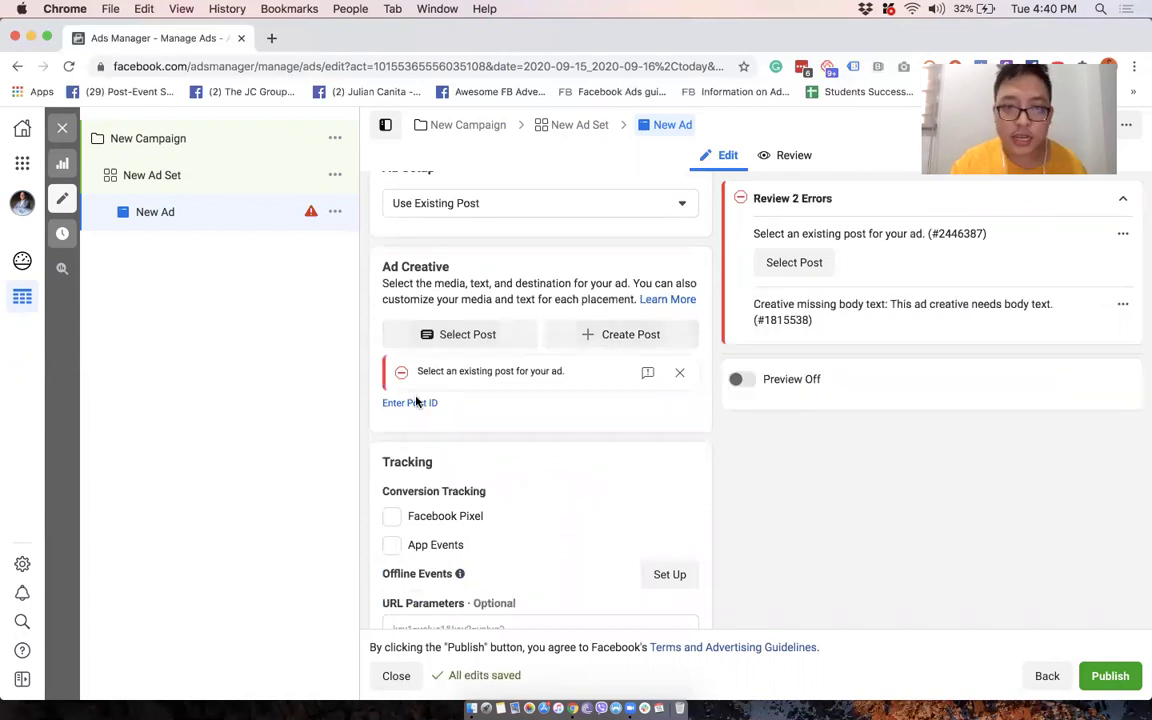
scroll(508, 322, up, 2)
click(508, 322)
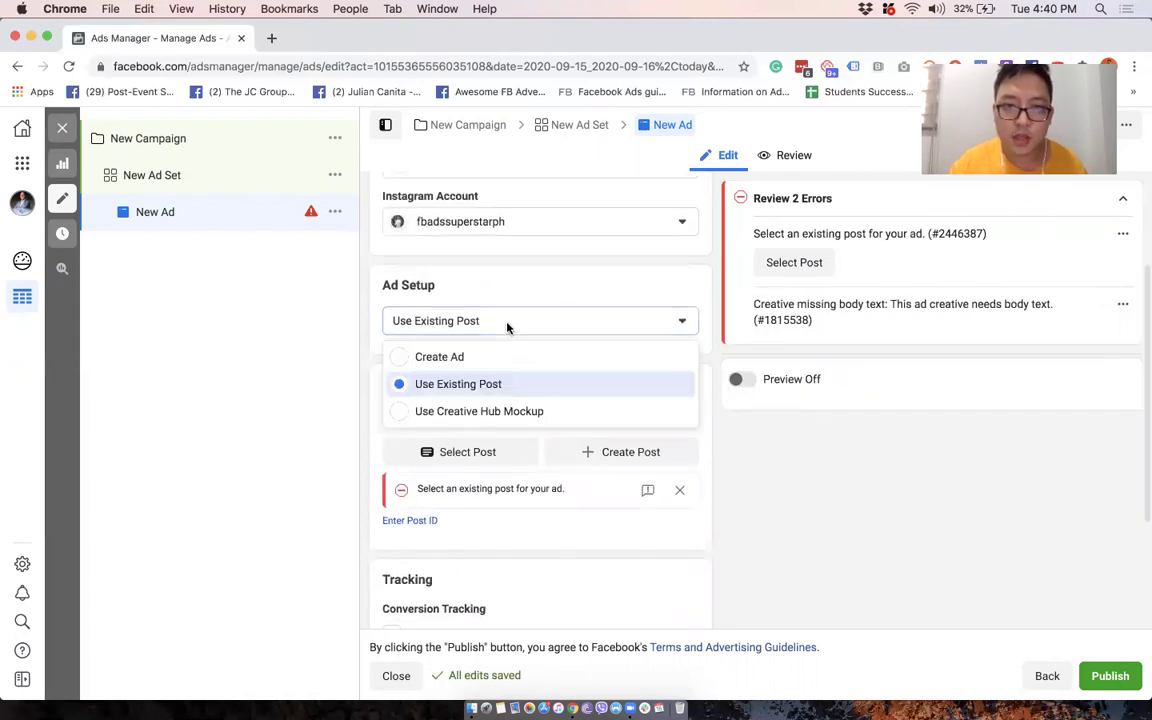
click(464, 360)
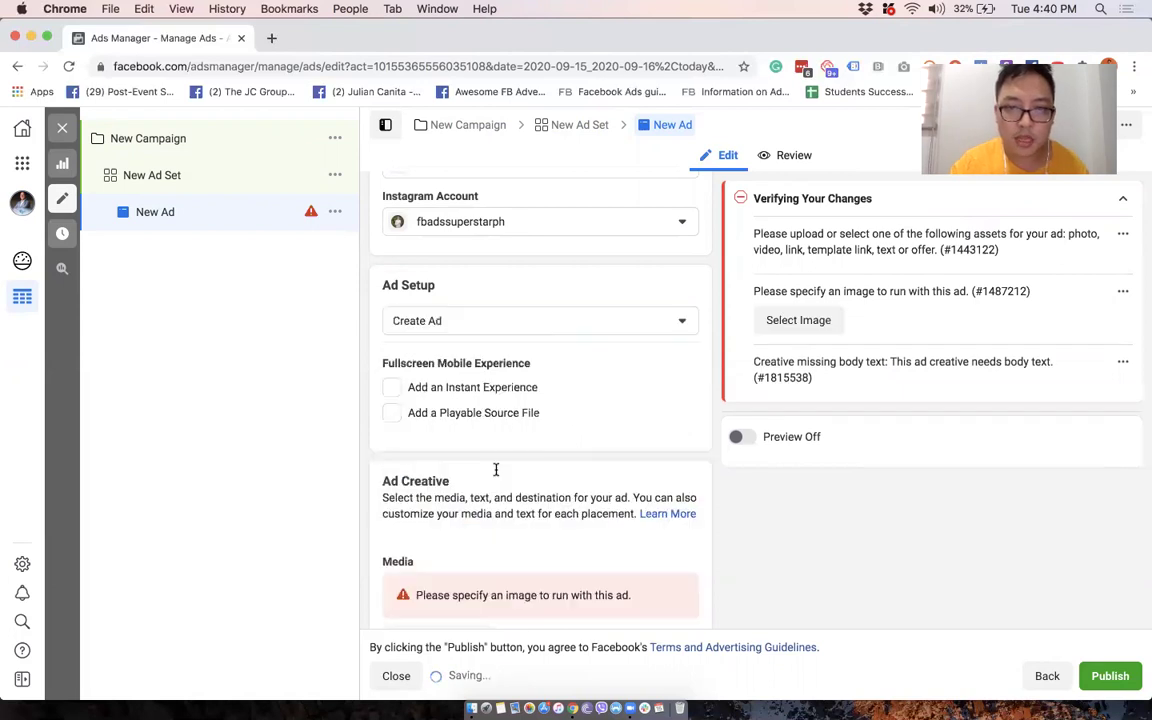
Enter the primary text "Learn Facebook ads today!" followed by a line inviting people to visit the advertiser's website "for our free webinars".
scroll(496, 411, down, 3)
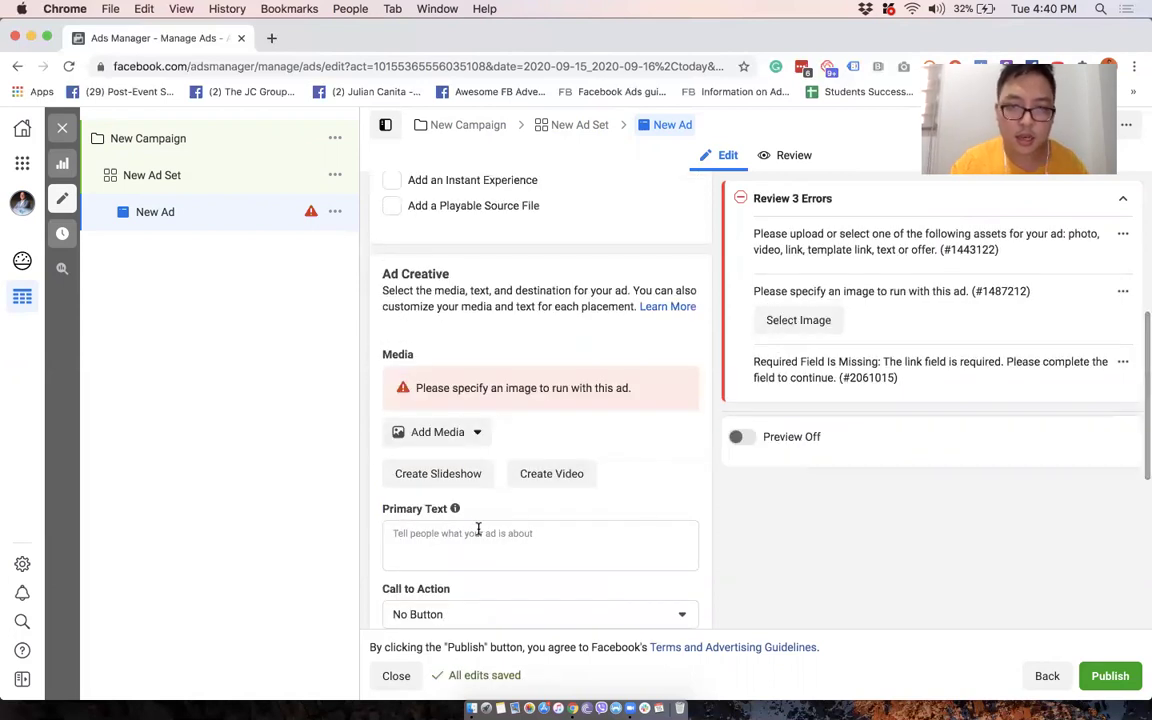
click(478, 536)
text(Learn Facebook ads today!)
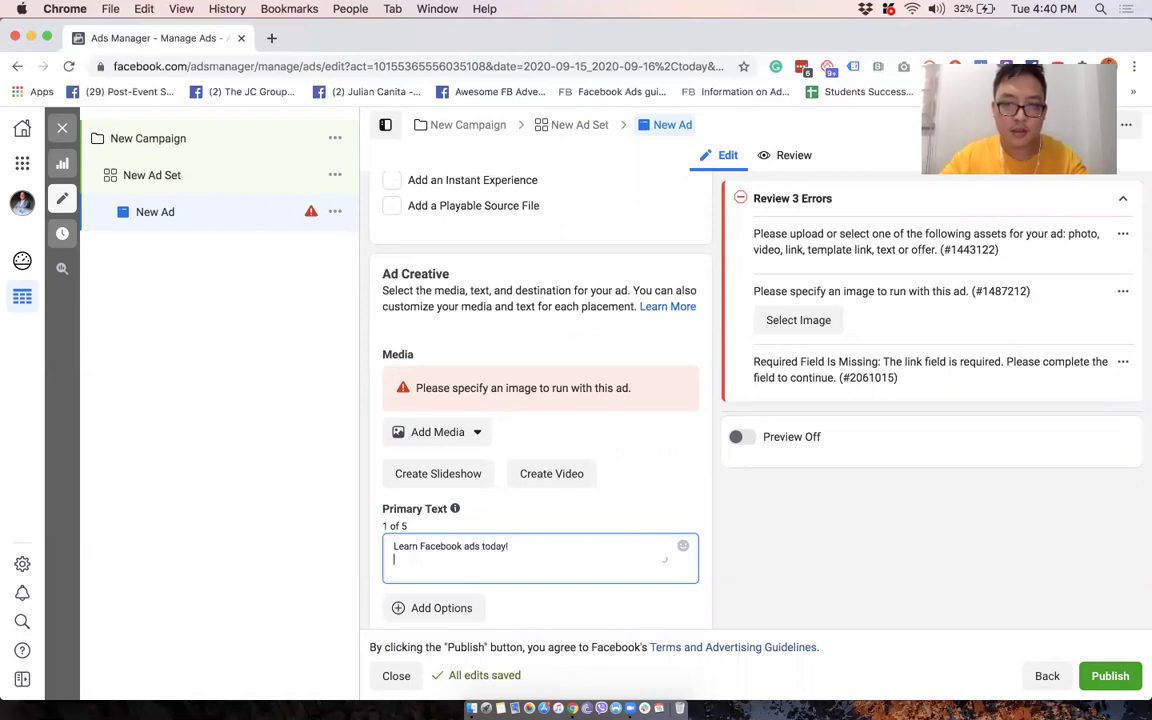
key(Return)
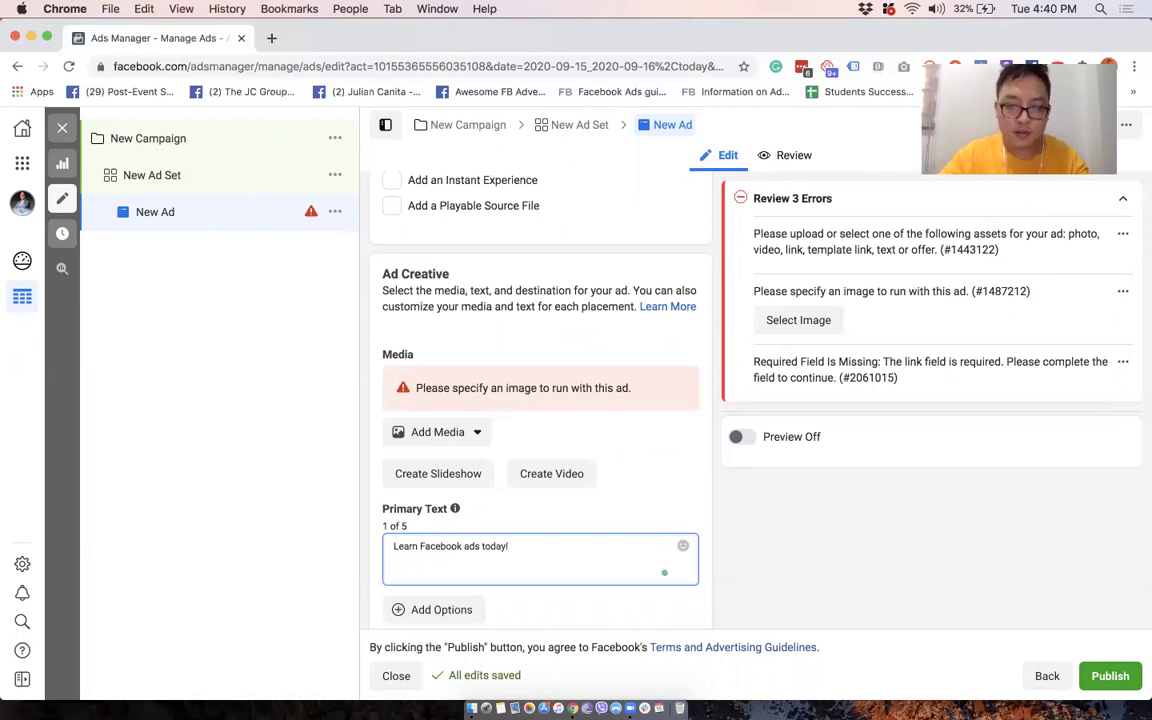
text(visit www)
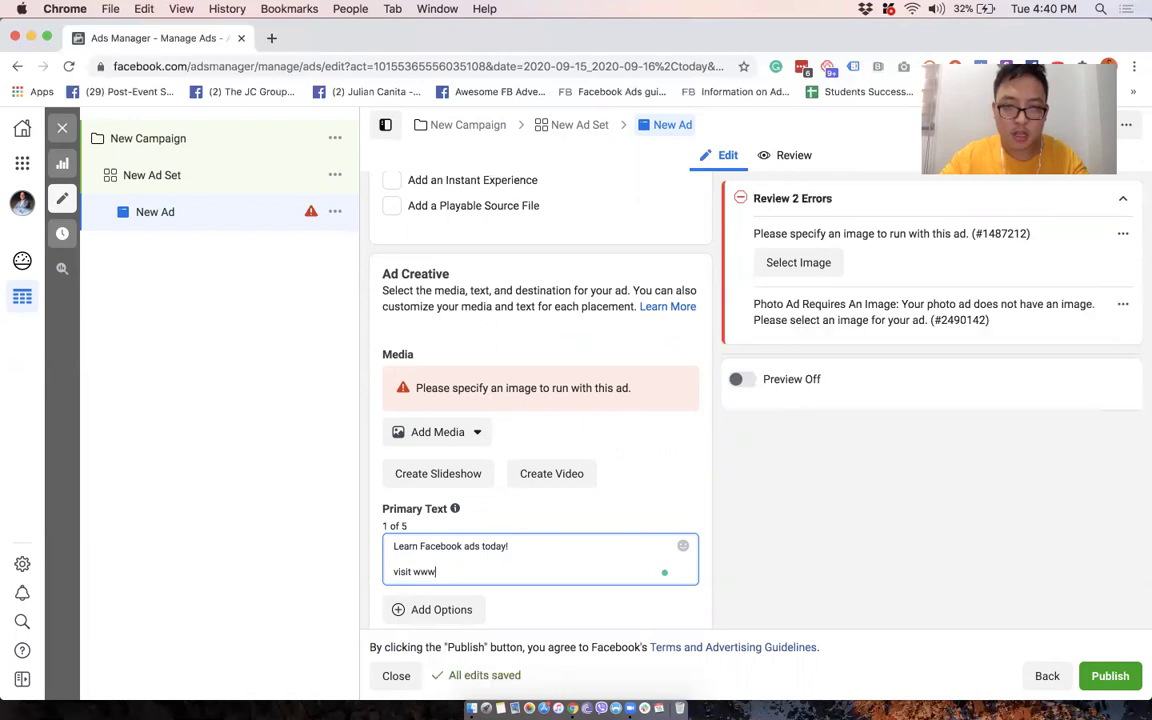
text(.juliancanita.com/)
key(BackSpace)
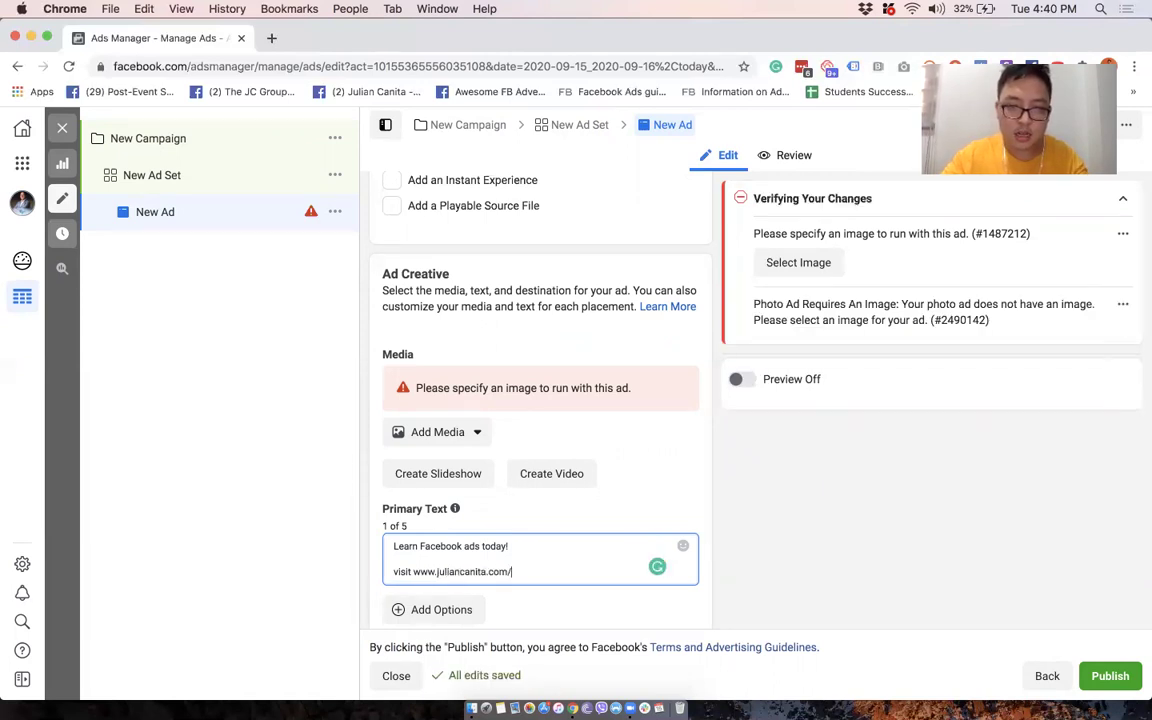
text(for our free webinars)
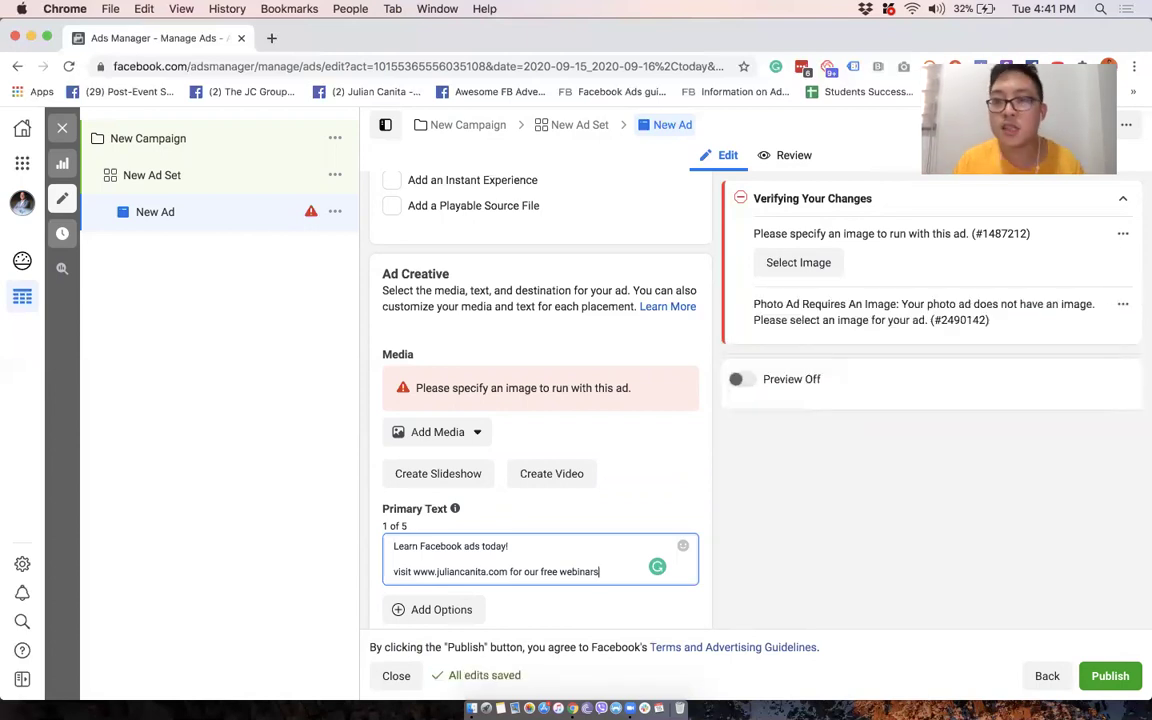
Add the 2030 × 2030 page image of the man wearing a black face mask as the ad's media.
click(430, 435)
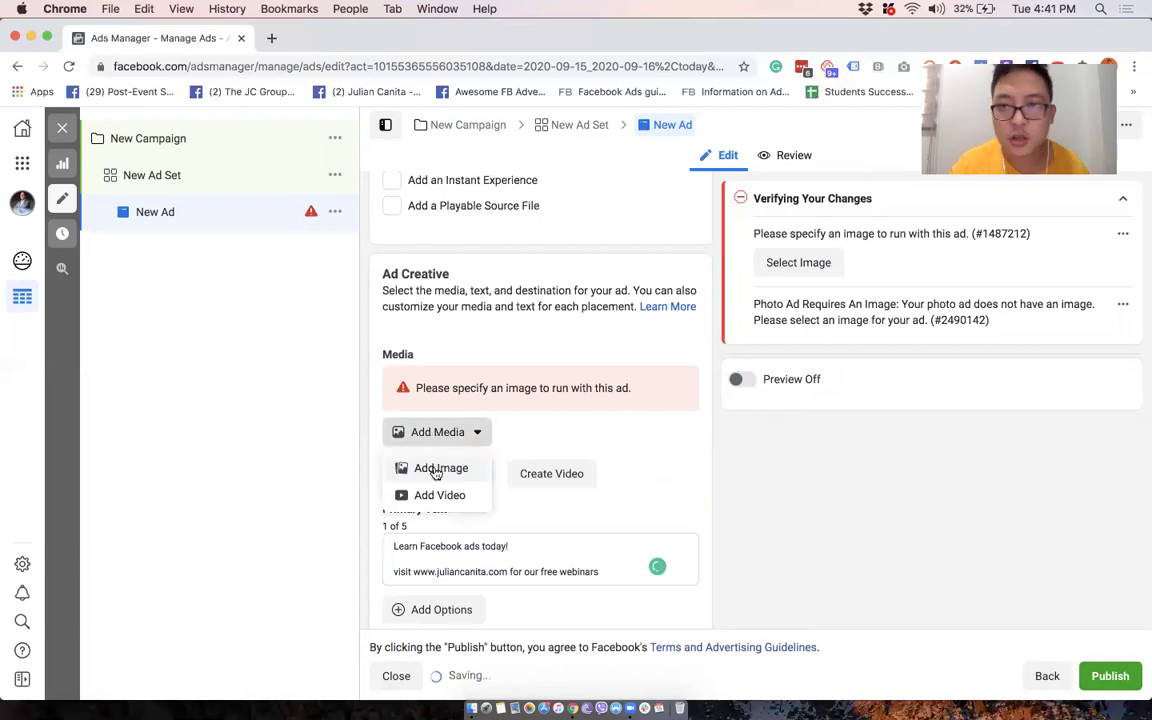
click(433, 469)
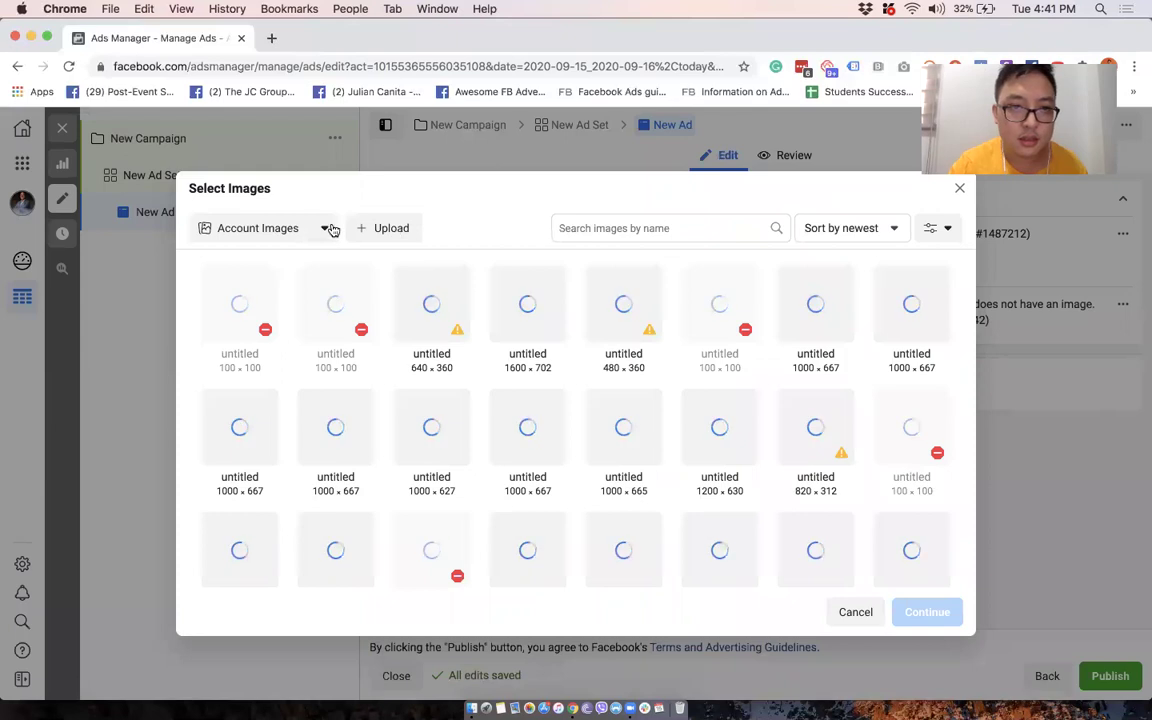
click(316, 228)
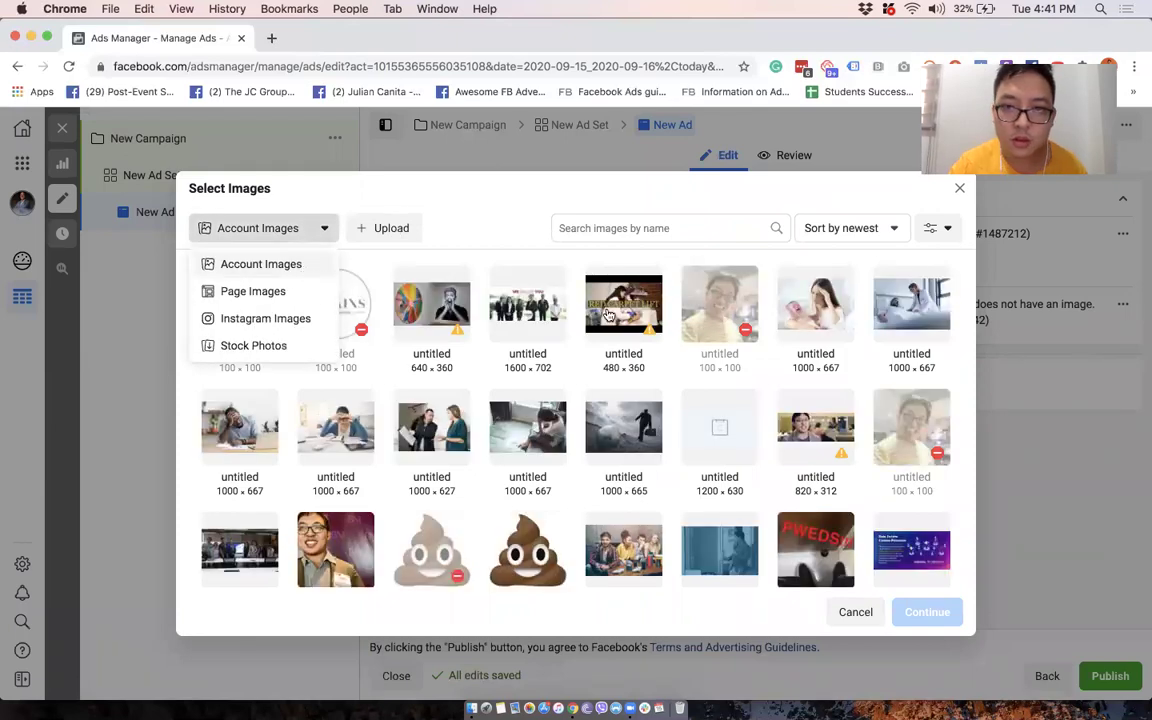
click(240, 292)
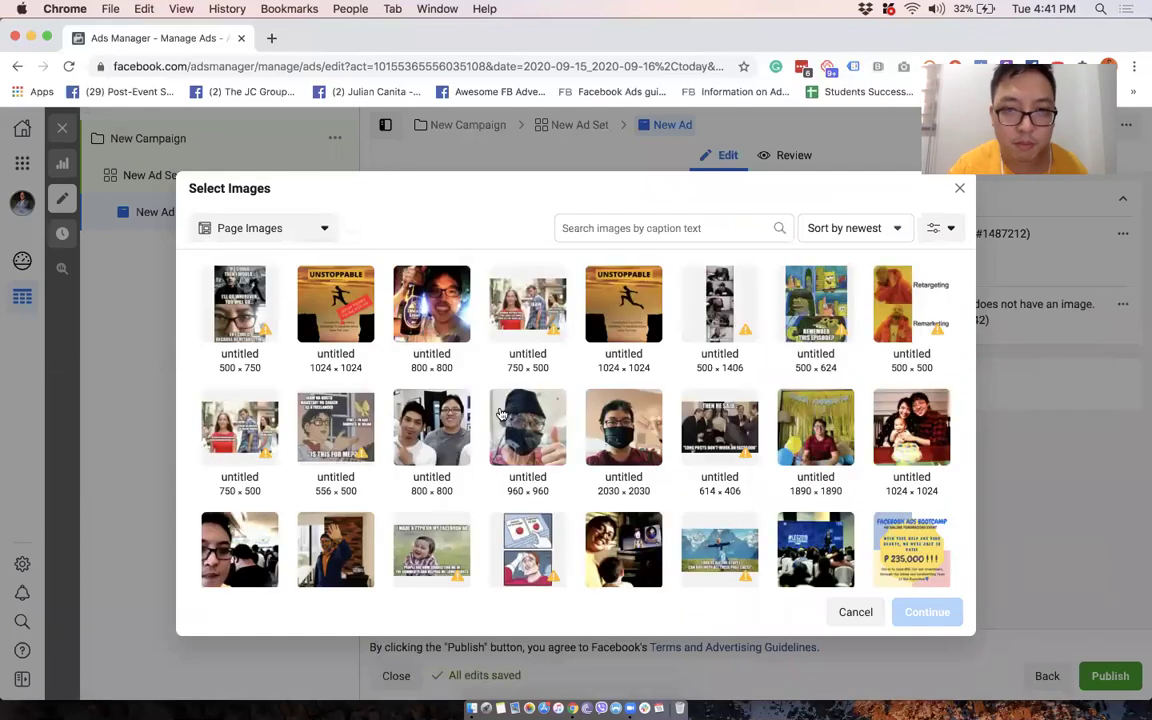
click(618, 430)
click(918, 613)
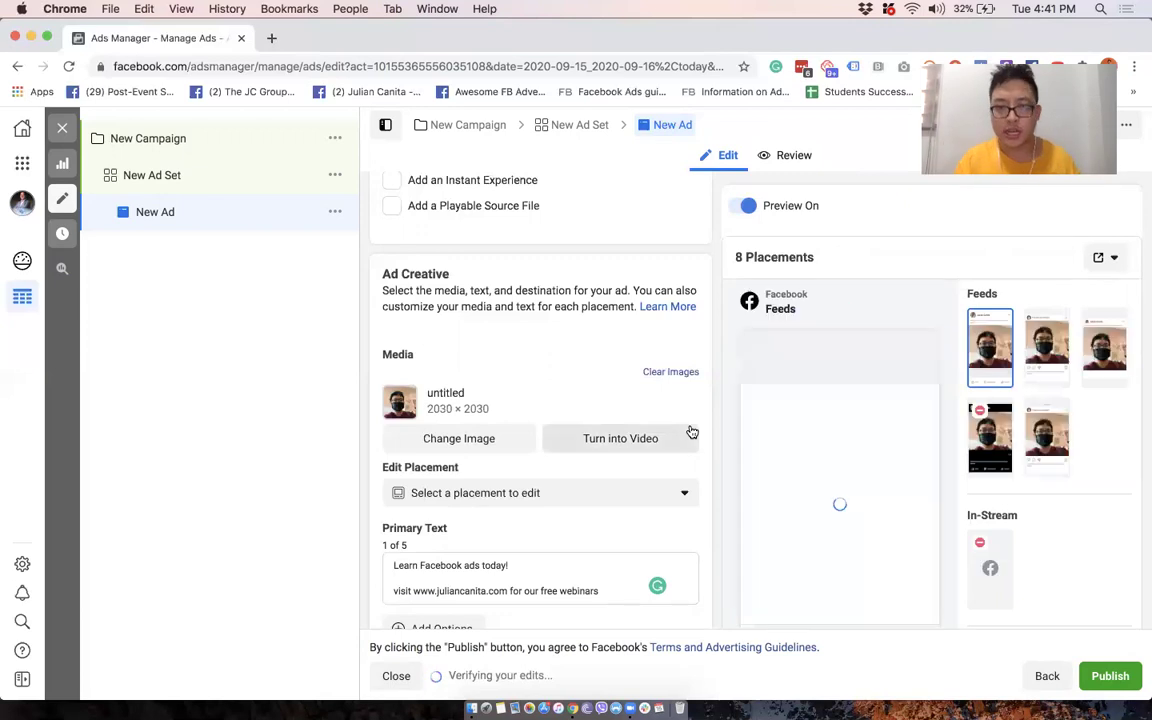
Review the ad's creative and tracking settings, its feed preview, and the website link in the primary text.
scroll(483, 378, down, 2)
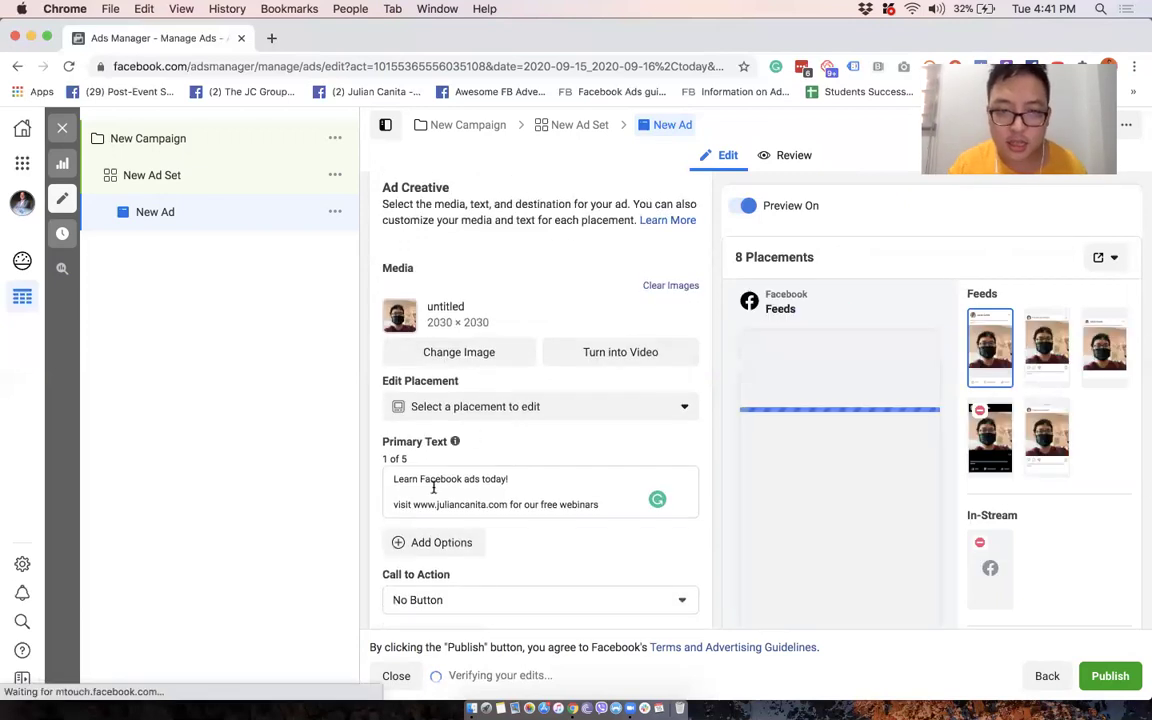
scroll(600, 440, down, 1)
scroll(551, 471, down, 1)
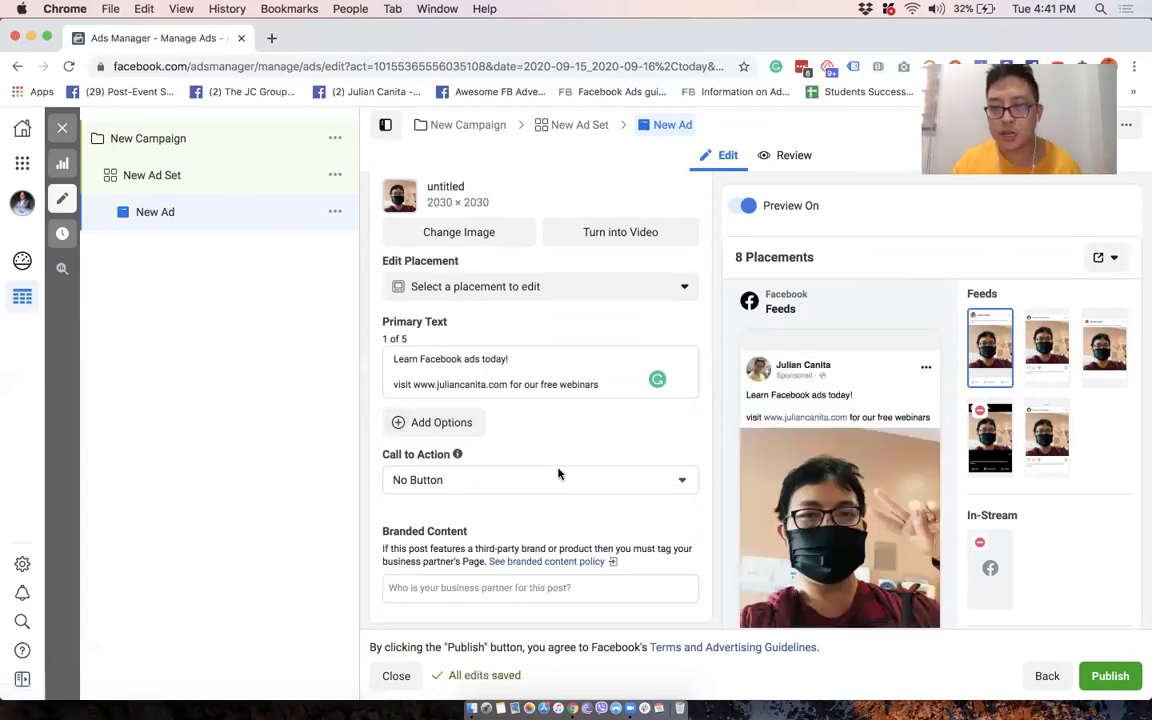
scroll(690, 430, down, 1)
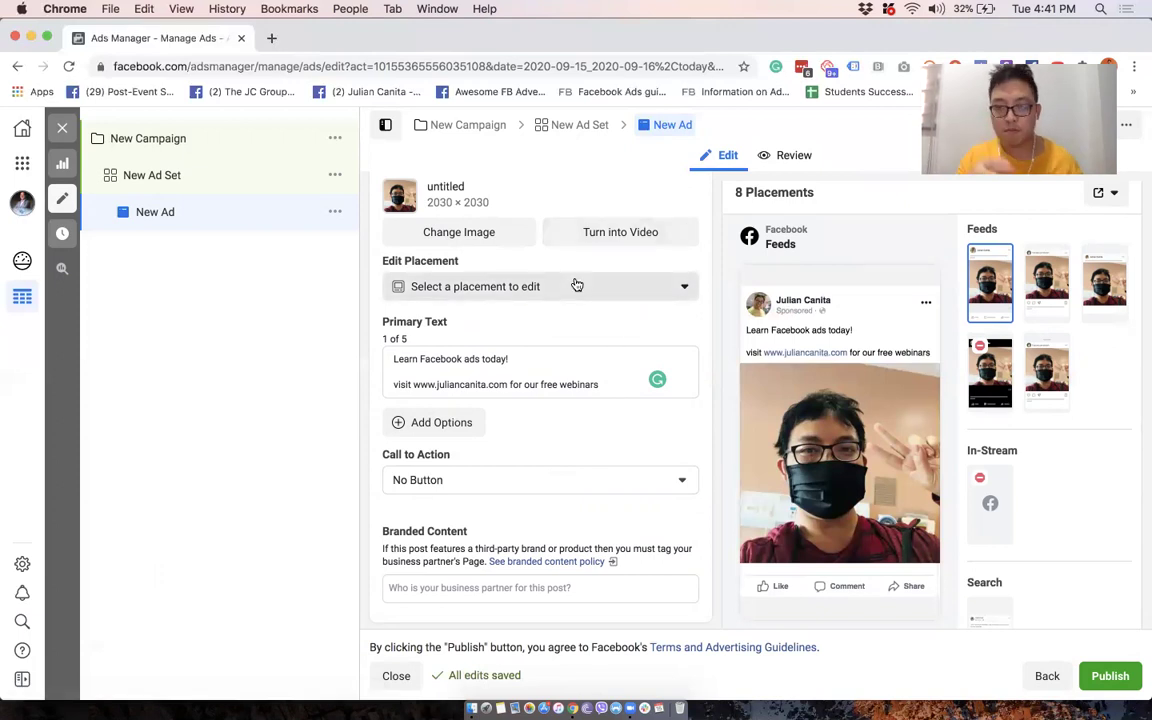
scroll(577, 286, down, 4)
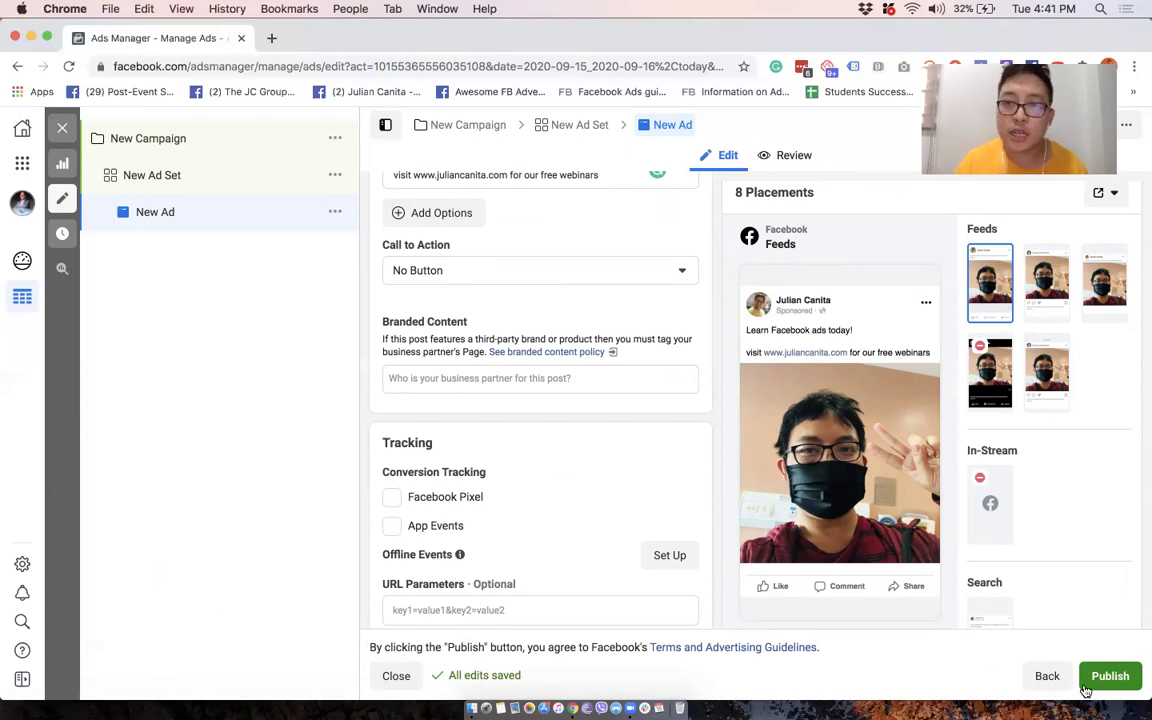
scroll(707, 513, up, 5)
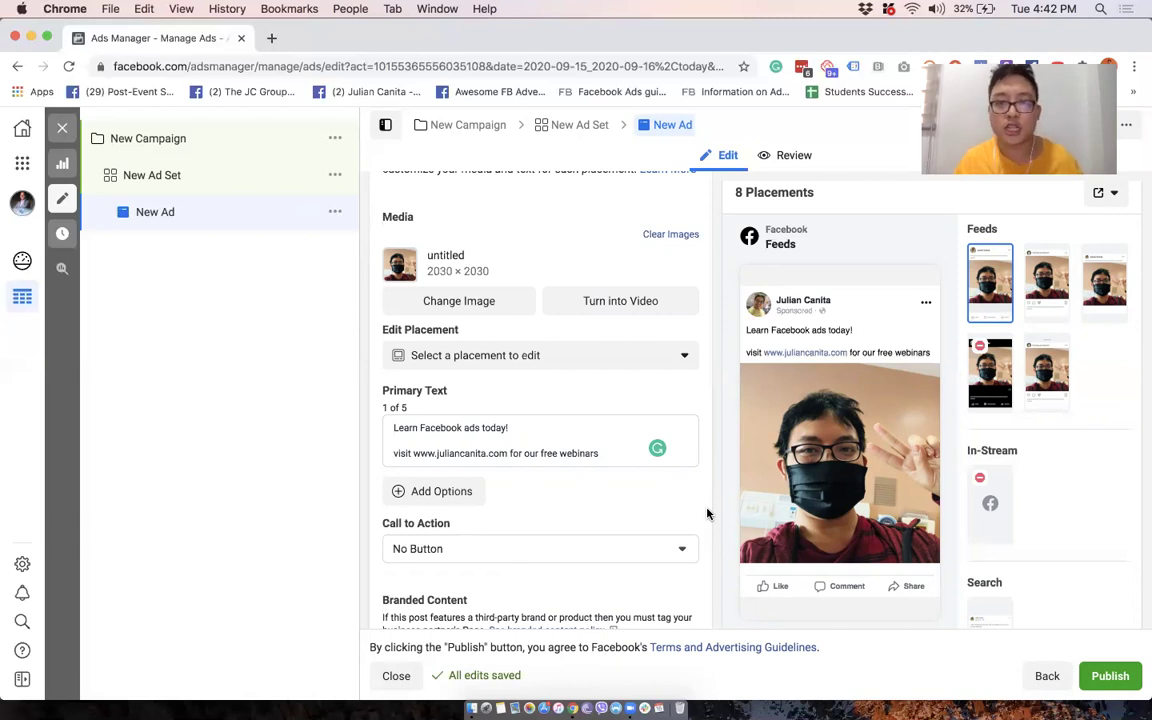
click(470, 454)
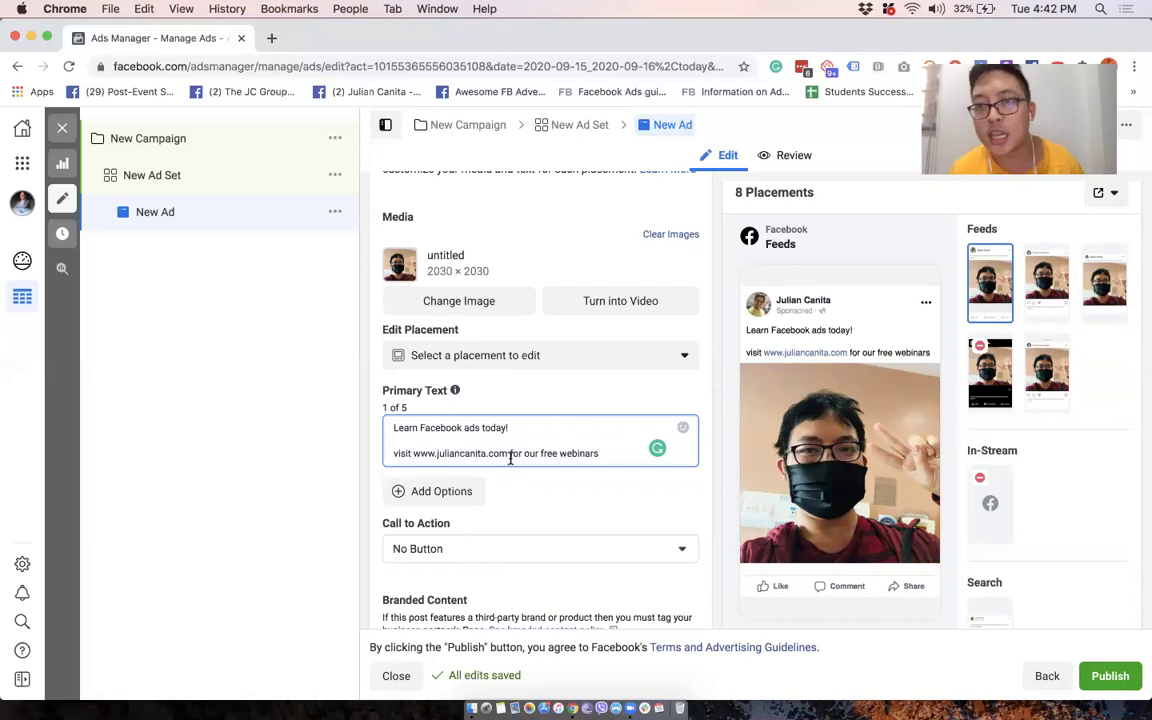